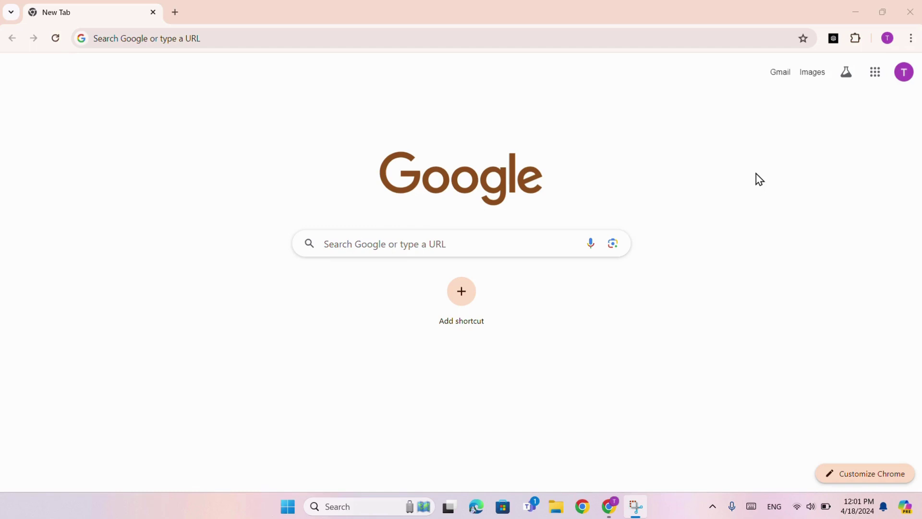
Open a new Chrome incognito window and load figma.com
left_click(910, 38)
left_click(810, 101)
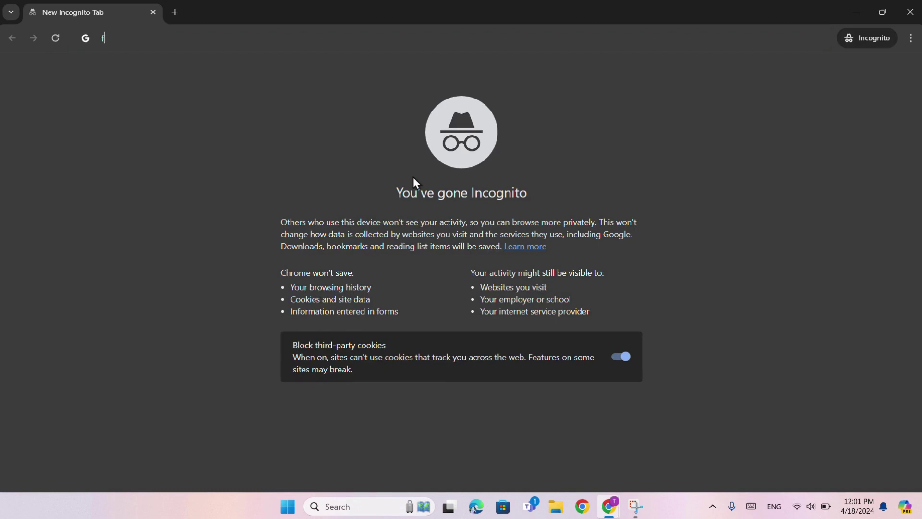
type("figma.c")
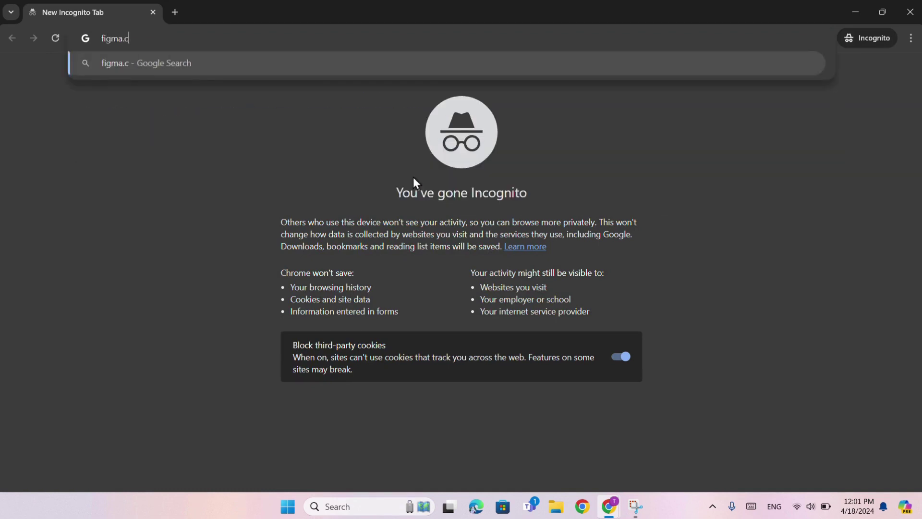
type("om")
key("Return")
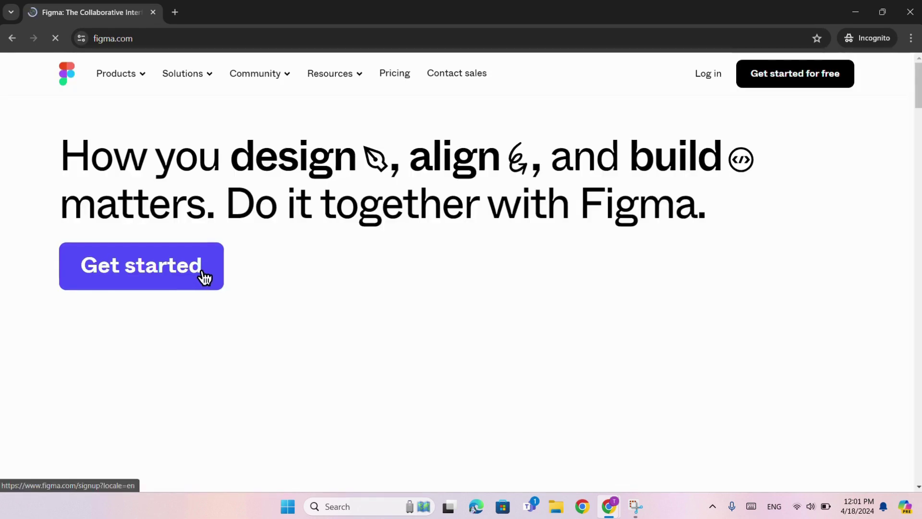
Fill in Figma's sign-up form with the account e-mail and password, then create the account
left_click(202, 271)
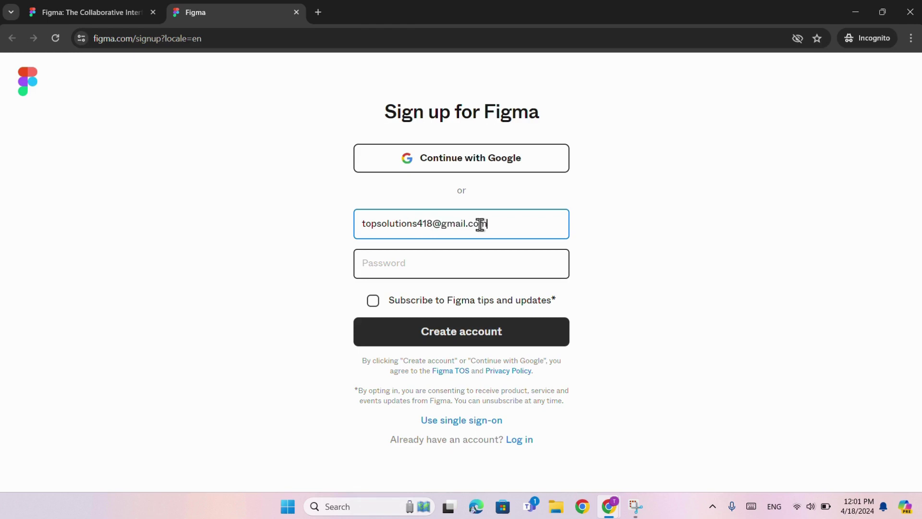
left_click(556, 260)
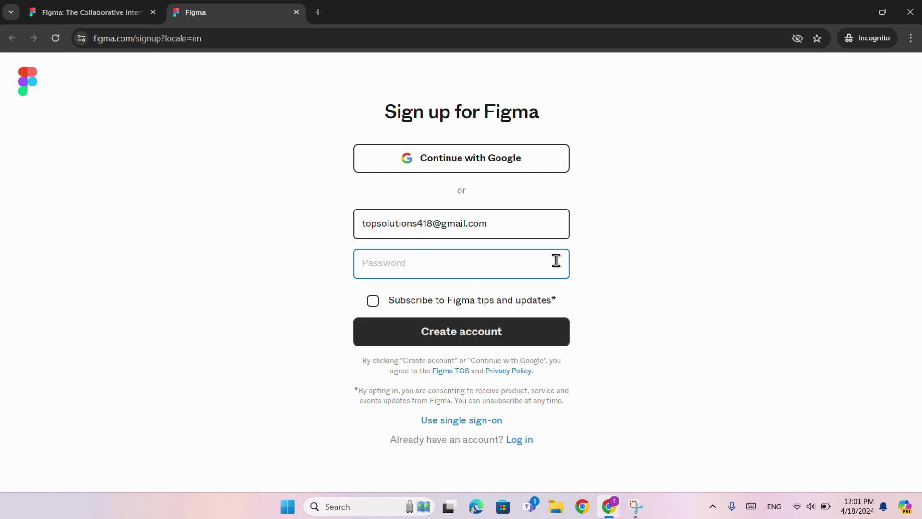
type("t")
left_click(478, 336)
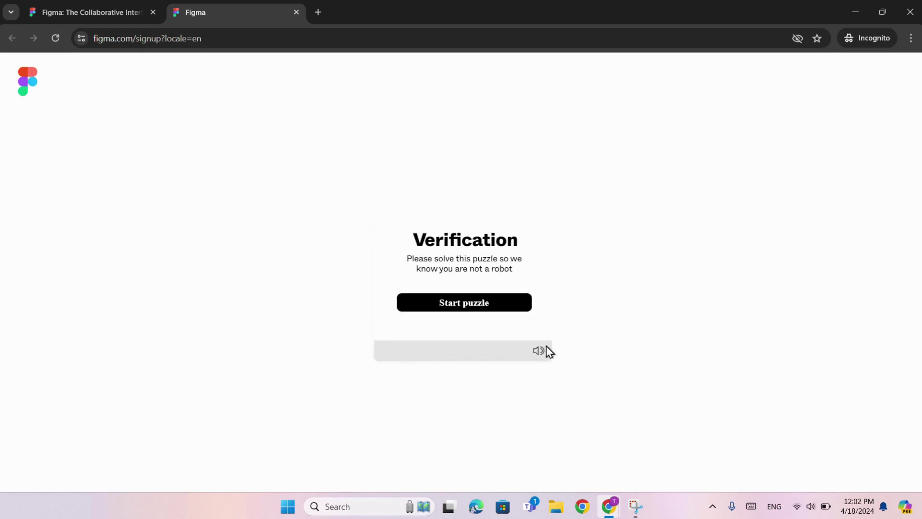
Start the captcha and pick the duck tile in each of its four rounds
left_click(490, 303)
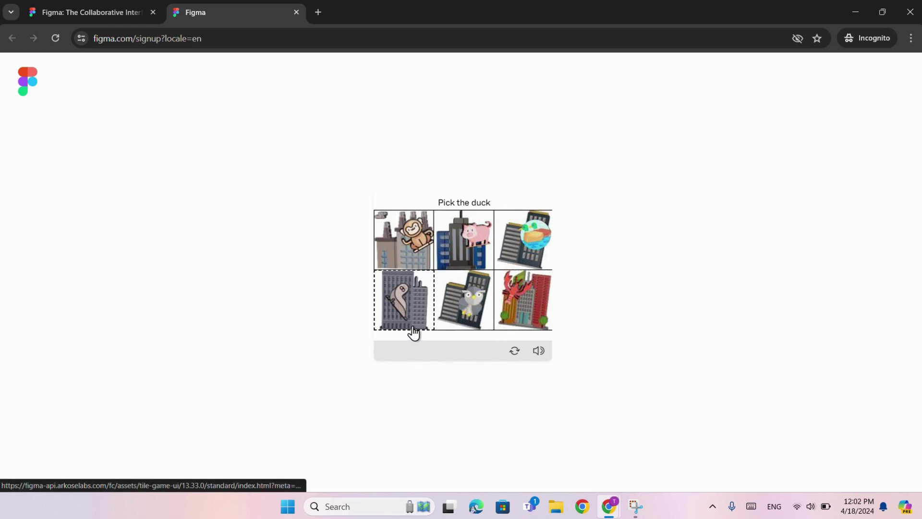
left_click(537, 254)
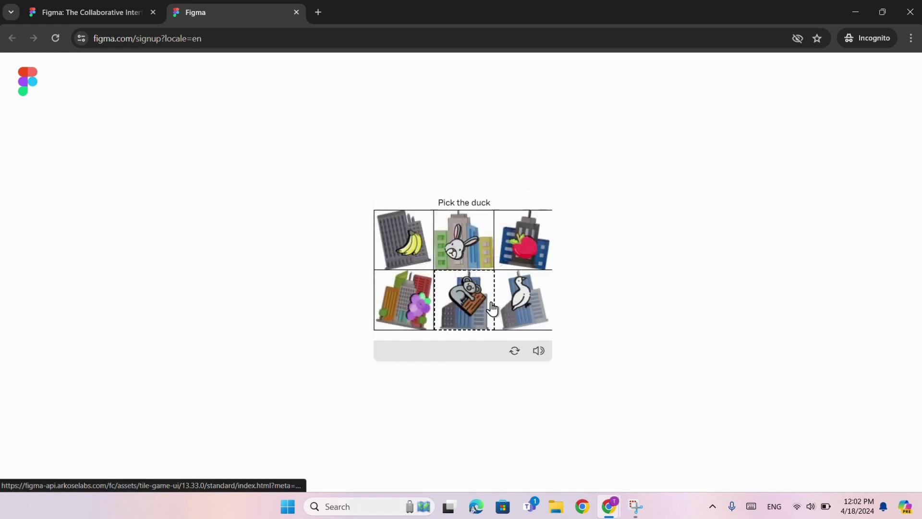
left_click(535, 299)
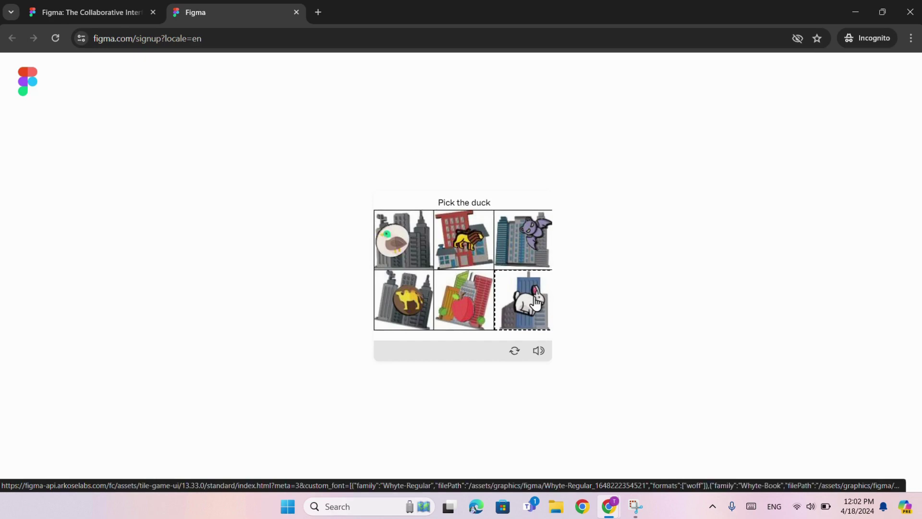
left_click(413, 249)
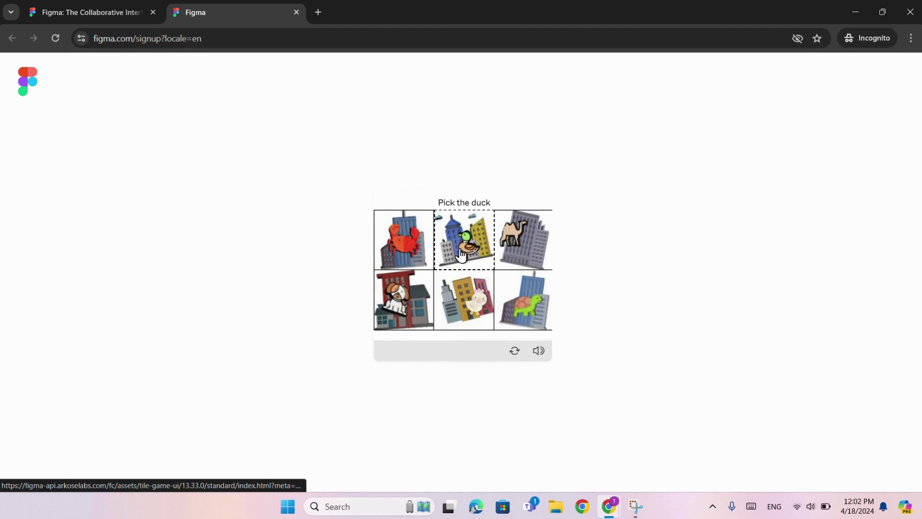
left_click(461, 253)
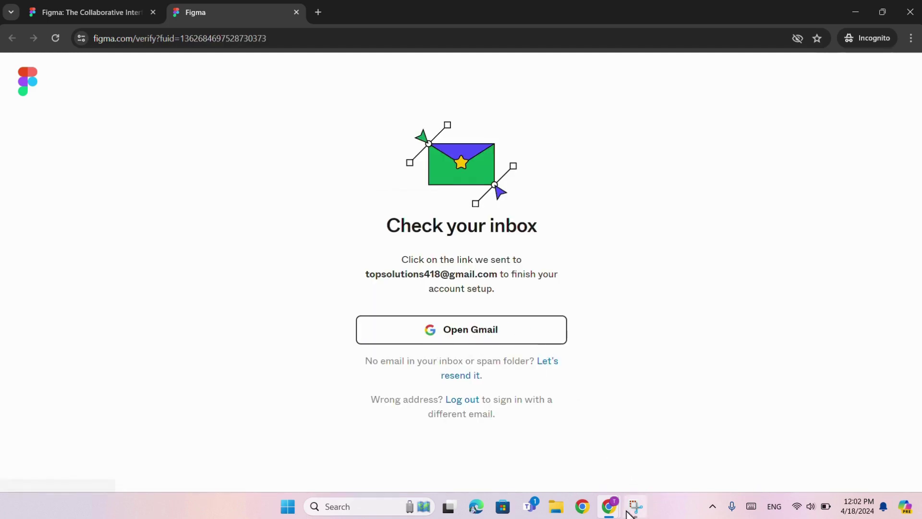
Copy the Verify email link from Figma's Gmail message, then return to the incognito window
mouse_move(609, 506)
left_click(564, 439)
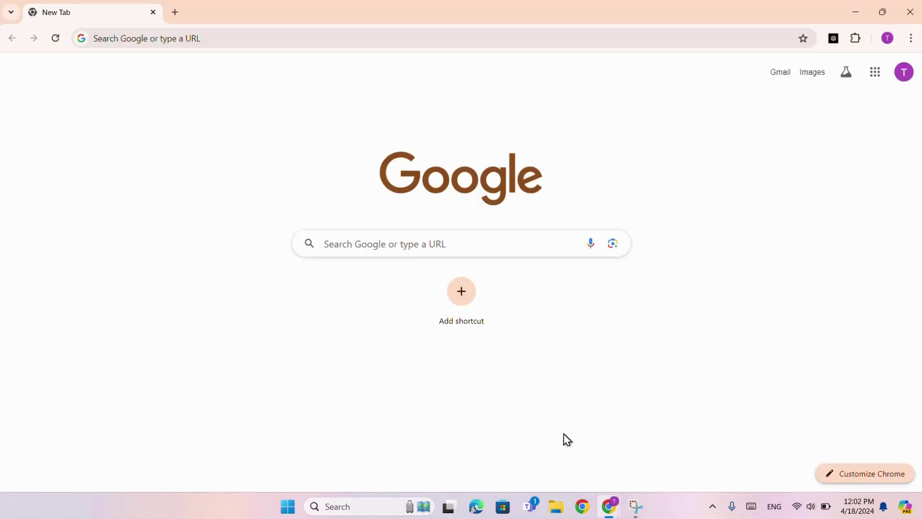
left_click(782, 73)
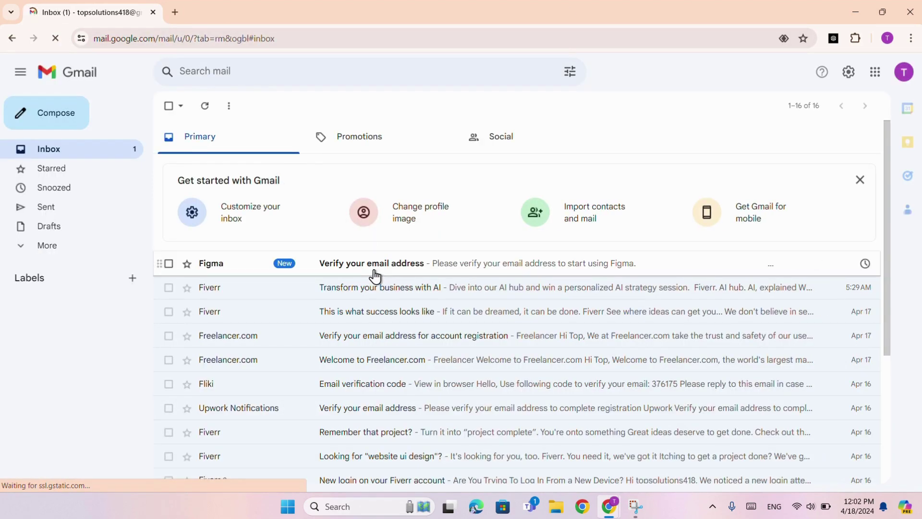
left_click(376, 269)
right_click(556, 364)
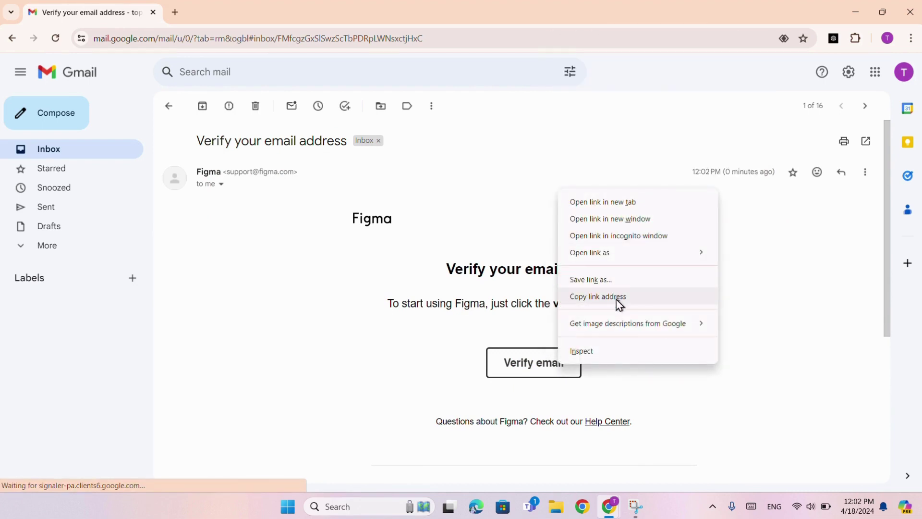
left_click(615, 299)
left_click(609, 507)
left_click(632, 475)
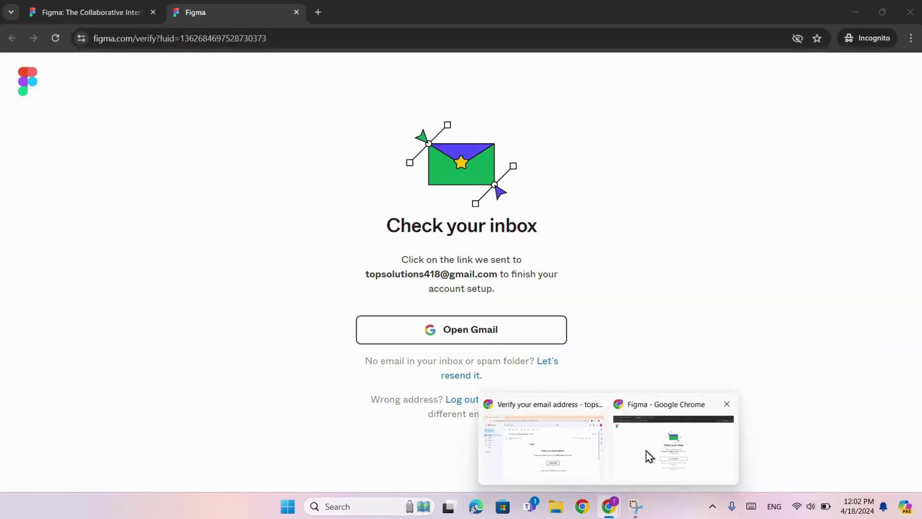
Paste the copied verification link into a new incognito tab and close the leftover tabs
left_click(318, 12)
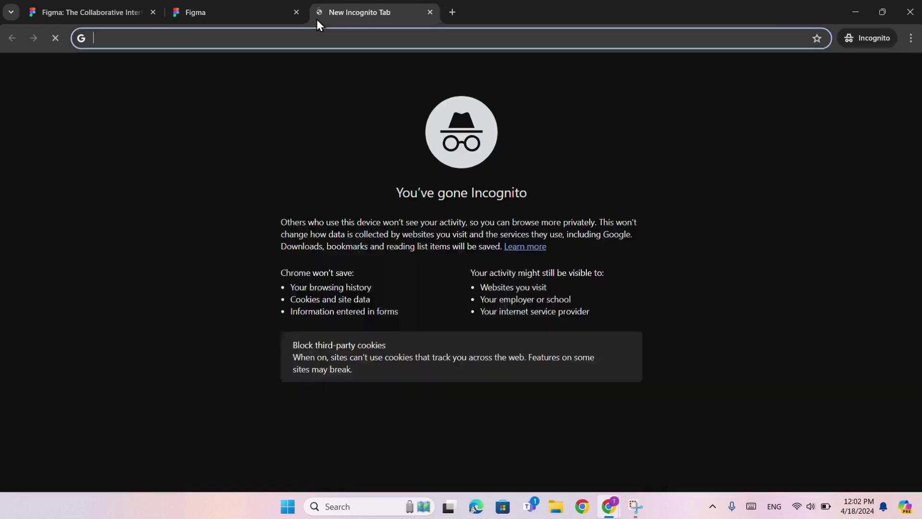
key("ctrl+v")
key("Return")
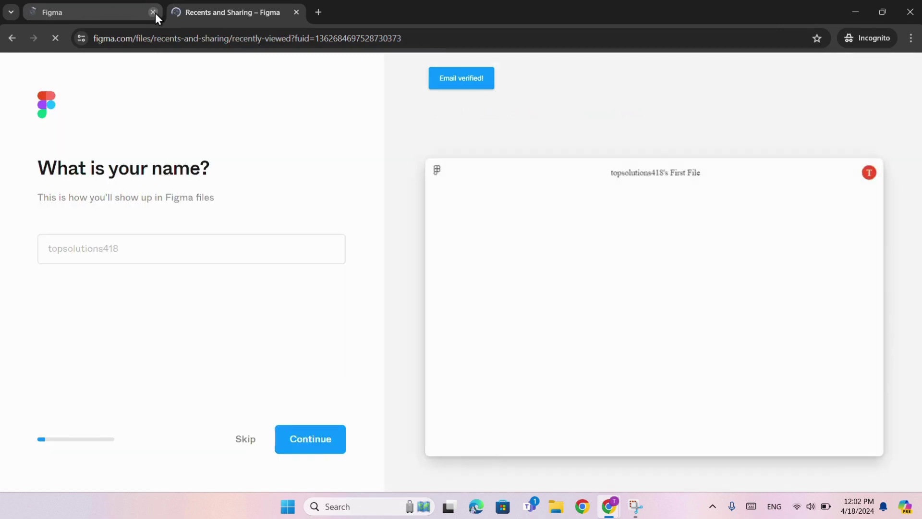
left_click(155, 12)
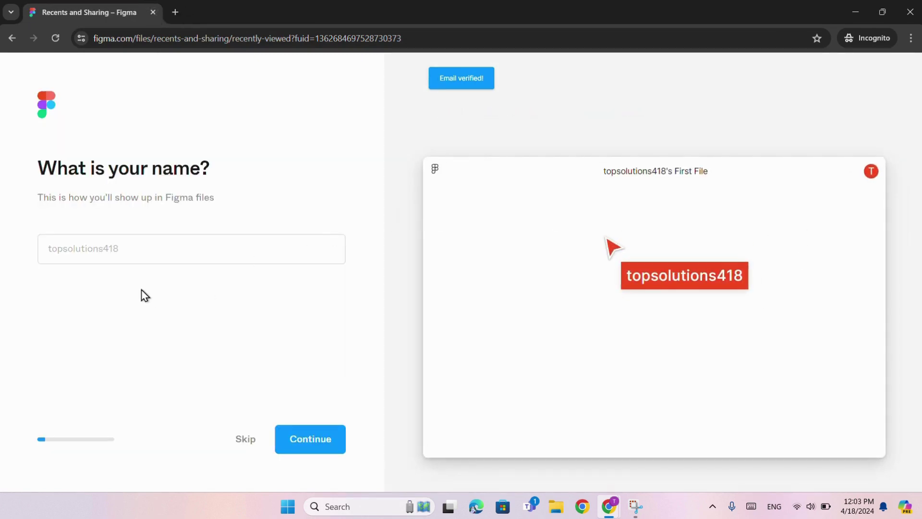
Enter the display name, correct its misspelled 'D' to 'S', and continue
left_click(189, 254)
type("Ti")
key("BackSpace")
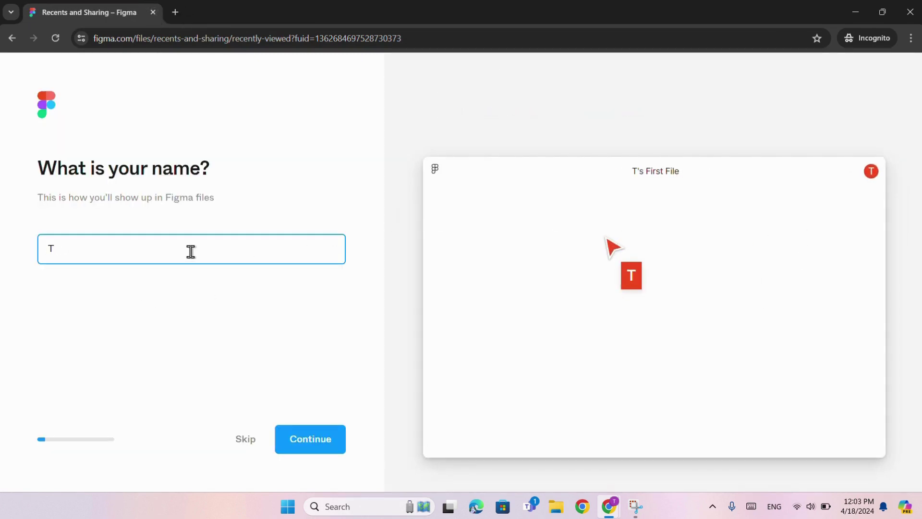
type("op ")
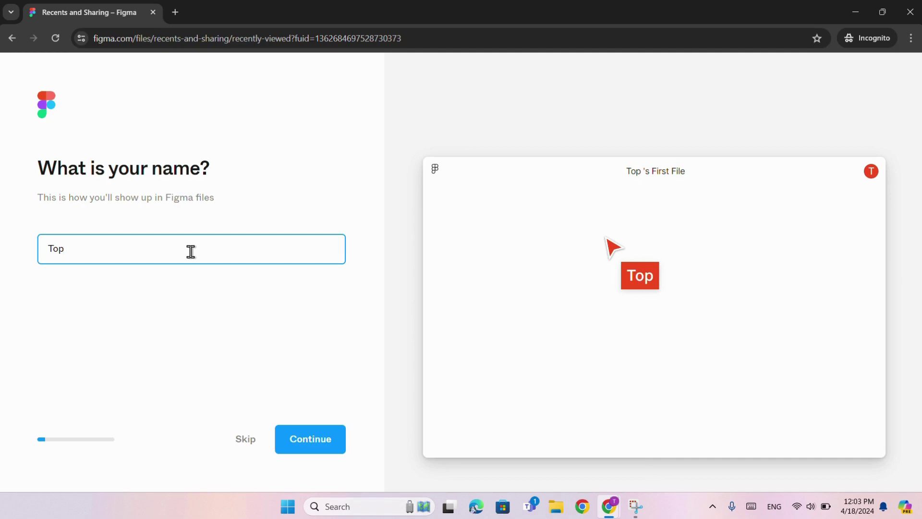
type("Dolution")
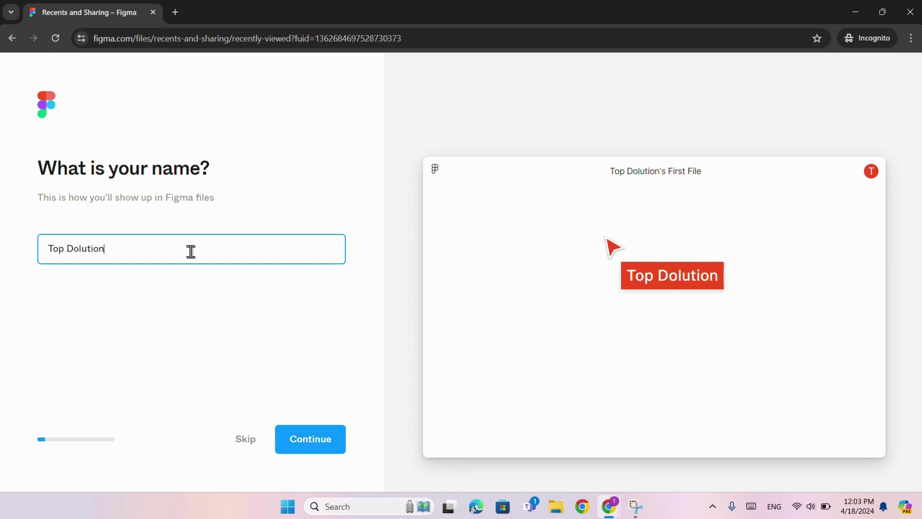
type("s")
left_click(73, 249)
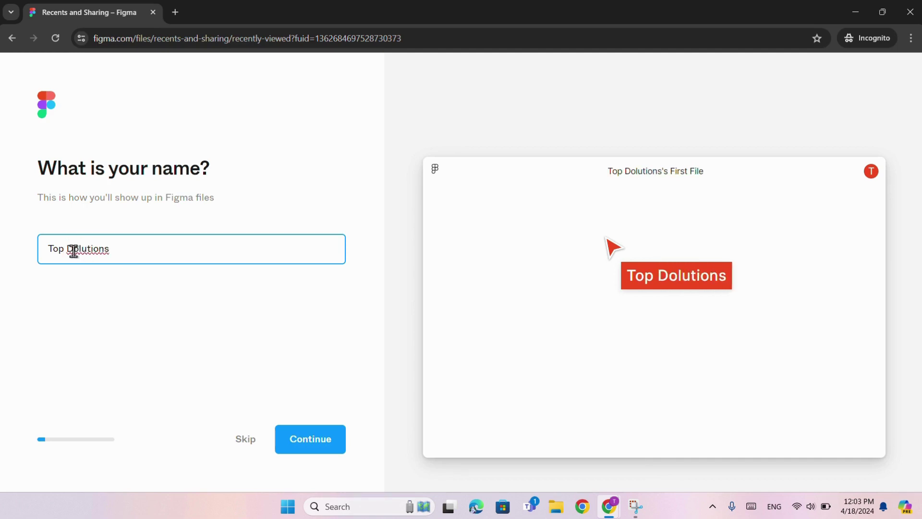
key("BackSpace")
type("S")
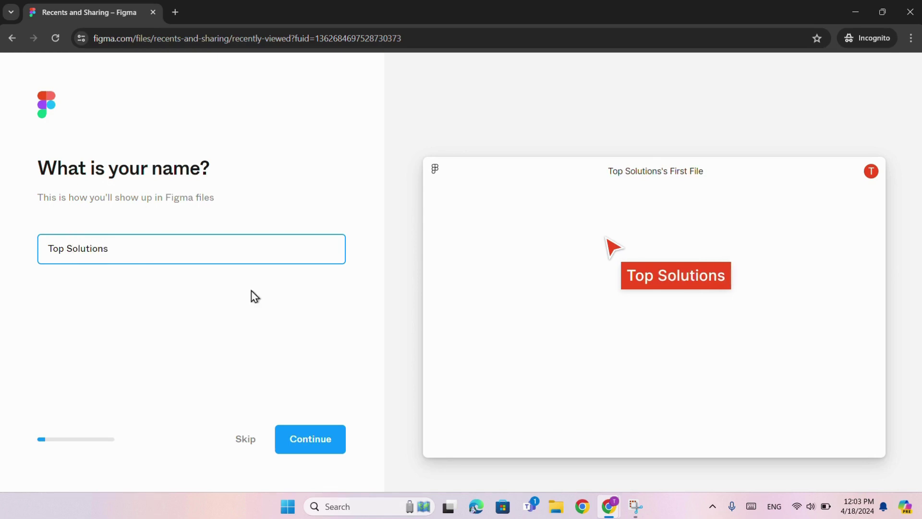
left_click(320, 445)
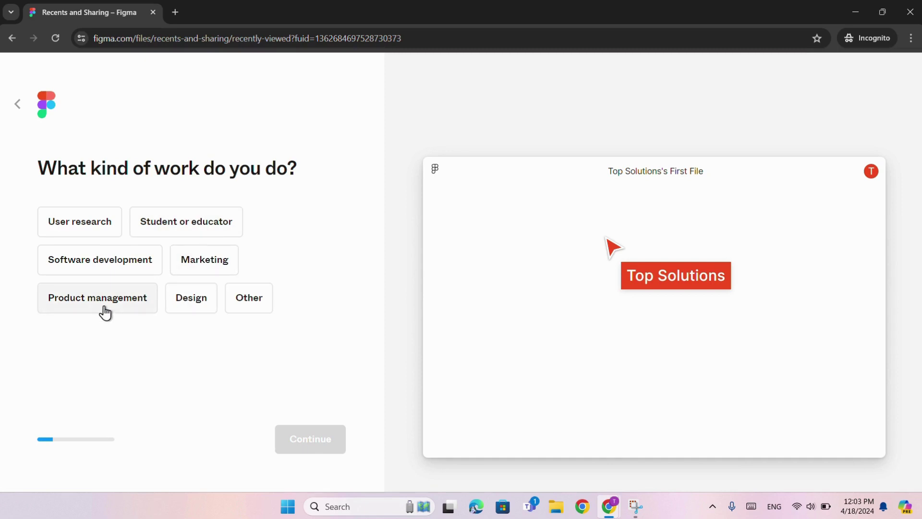
Describe the work as Freelancer and Other, say nobody else collaborates, and skip invites
left_click(188, 307)
left_click(325, 448)
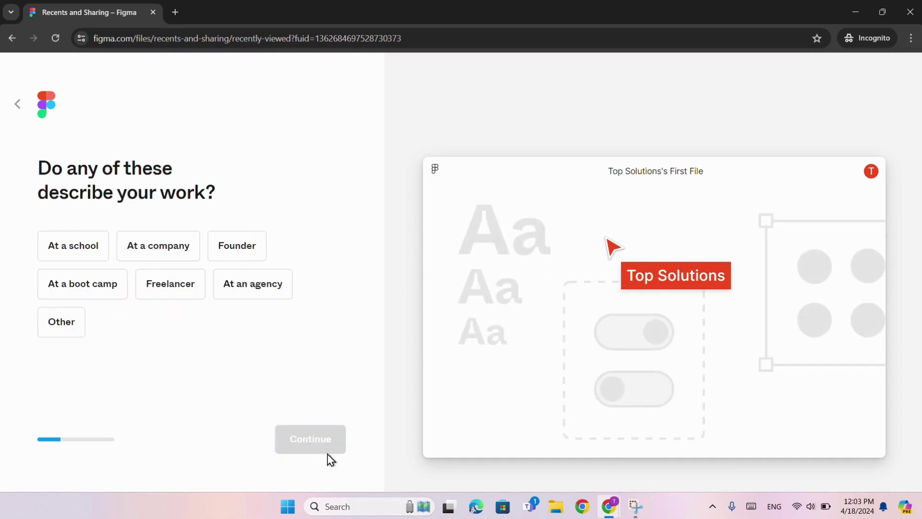
left_click(153, 303)
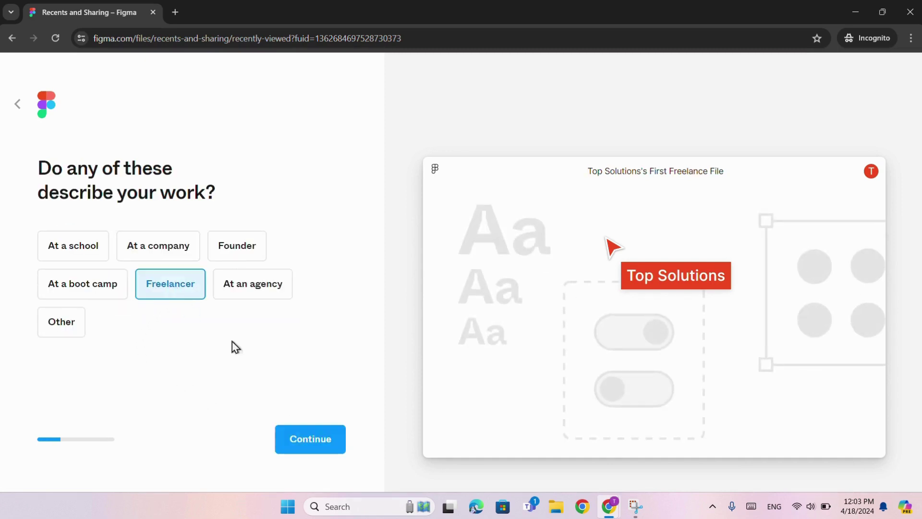
left_click(71, 328)
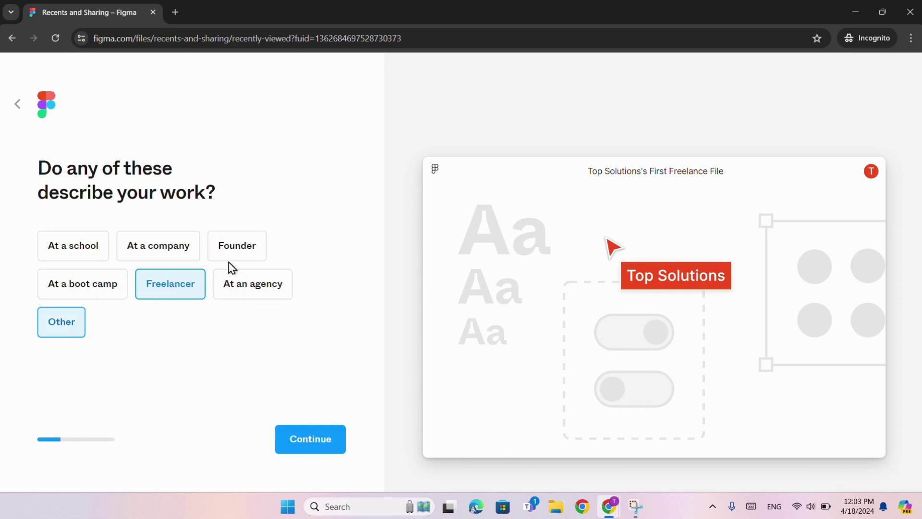
left_click(332, 439)
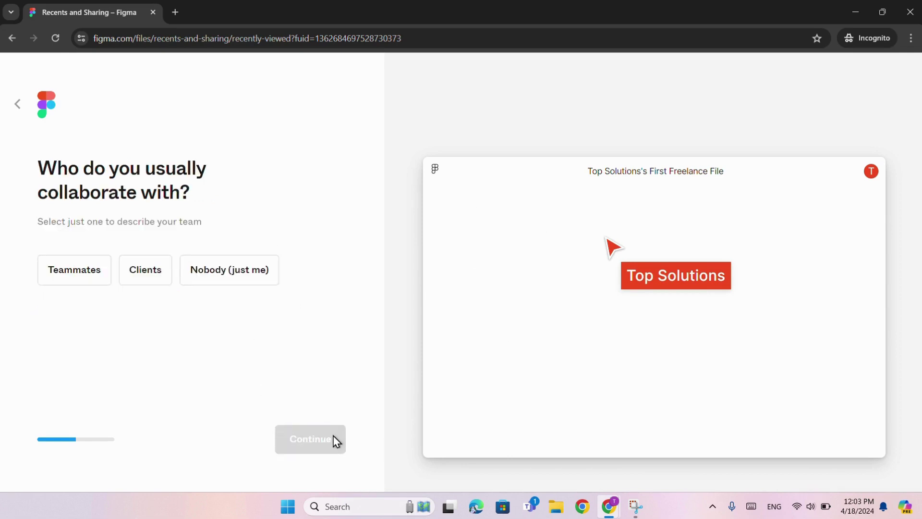
left_click(267, 281)
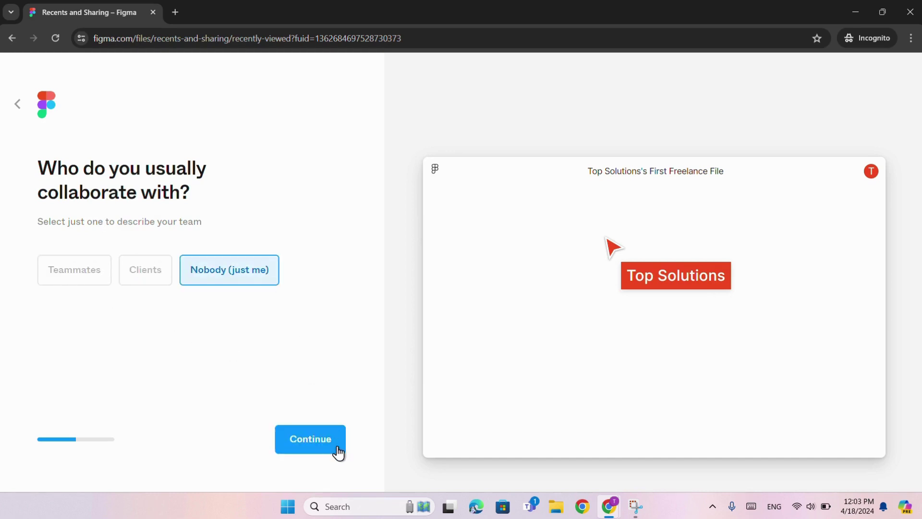
left_click(334, 451)
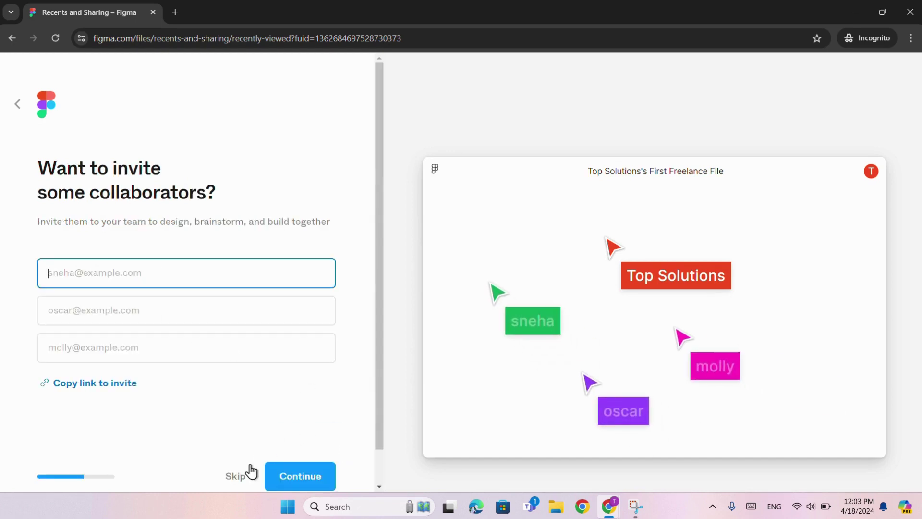
left_click(240, 477)
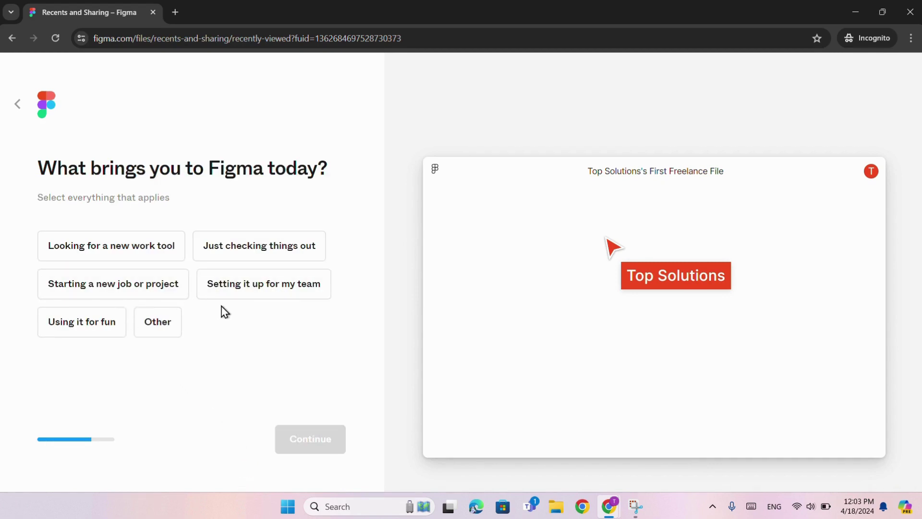
Pick reasons for trying Figma, including a new job or project and Other, and say it's the first time using Figma
left_click(164, 290)
left_click(173, 337)
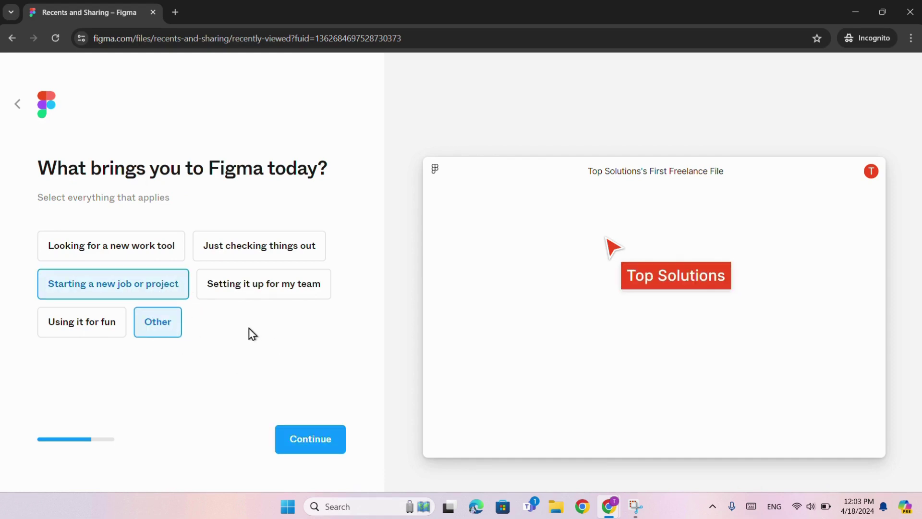
left_click(319, 253)
left_click(339, 450)
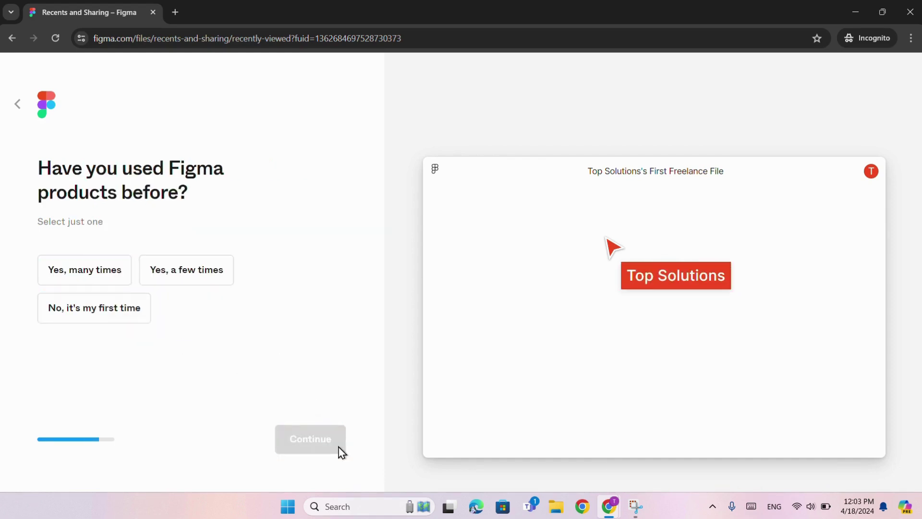
left_click(123, 313)
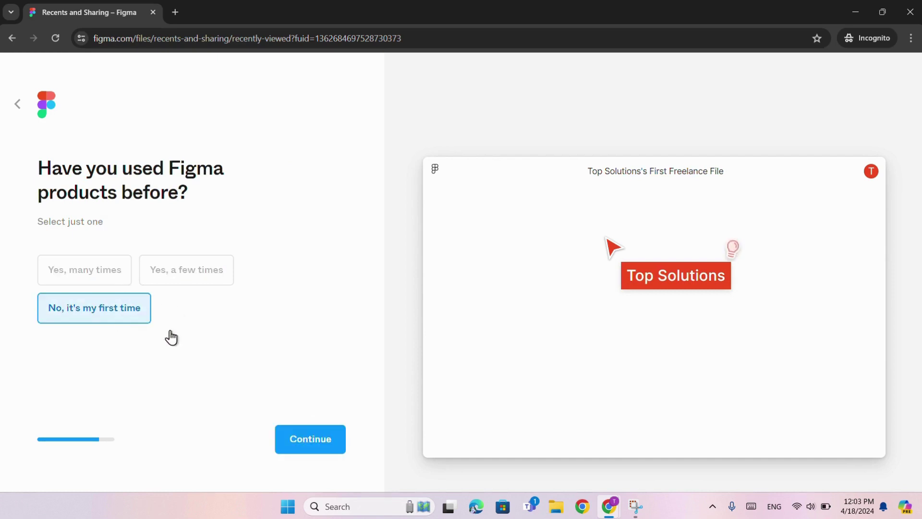
left_click(301, 441)
Choose the free Starter plan and Design with Figma as the first activity
left_click(147, 238)
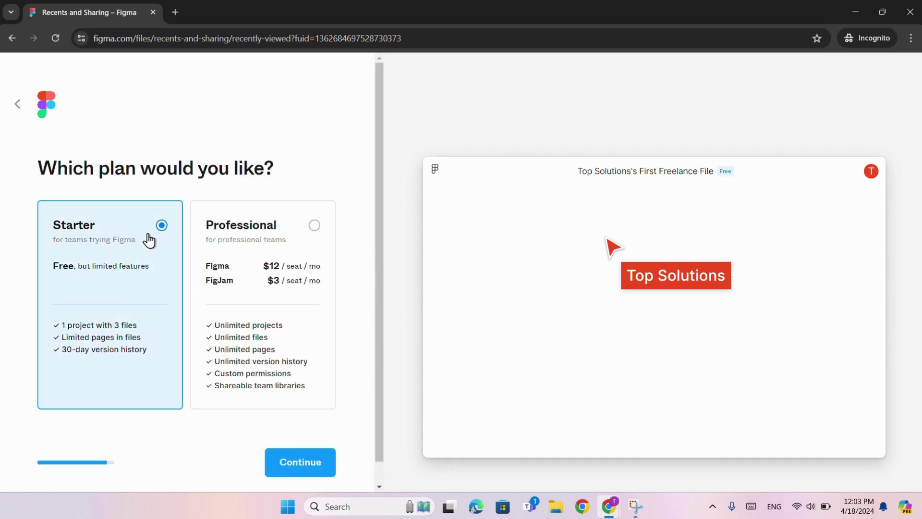
left_click(301, 461)
left_click(167, 226)
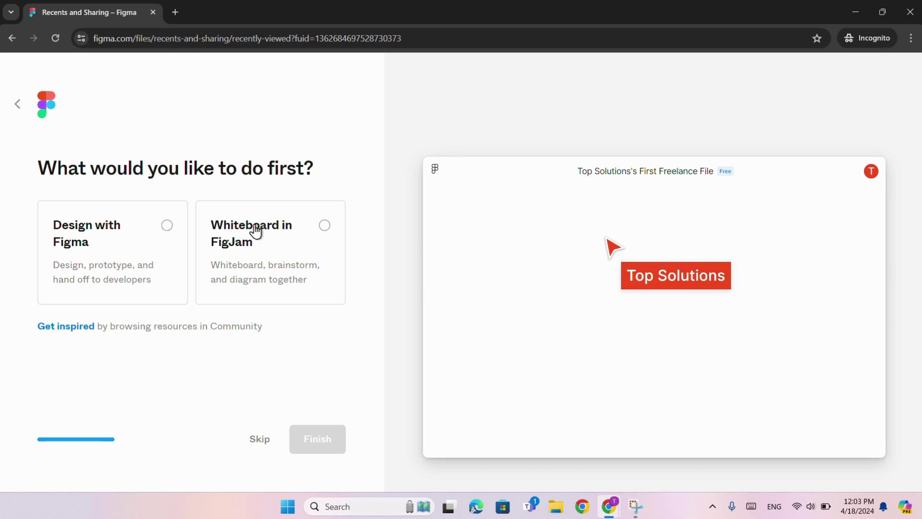
left_click(324, 226)
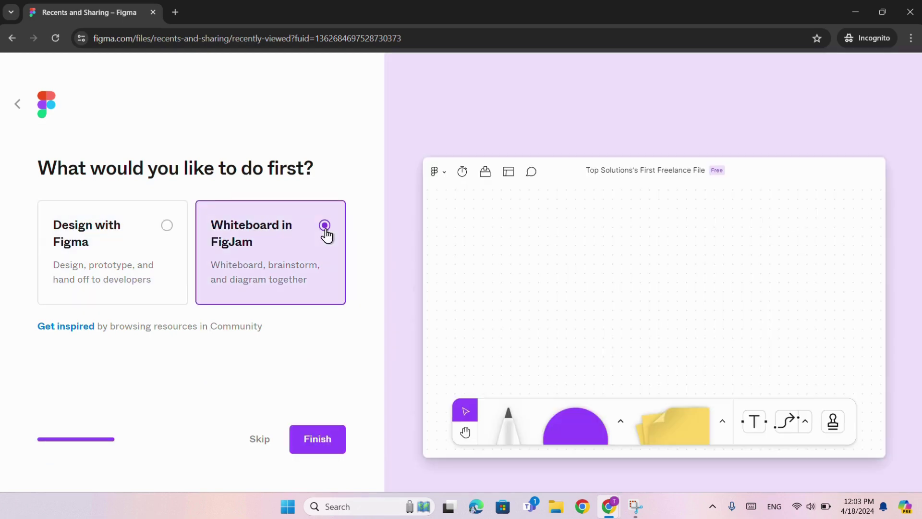
left_click(169, 230)
Finish onboarding, step through all four Figma basics tour tips, and start a new blank file
left_click(326, 440)
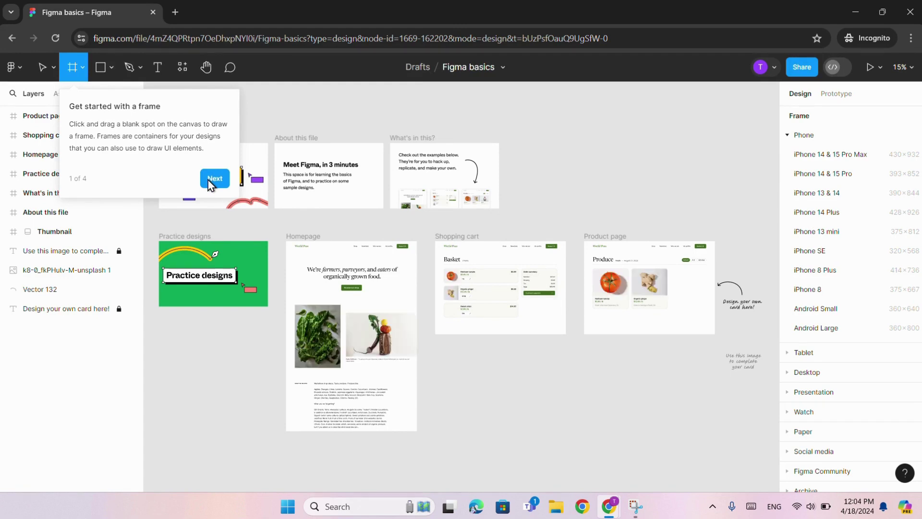
left_click(214, 179)
left_click(307, 168)
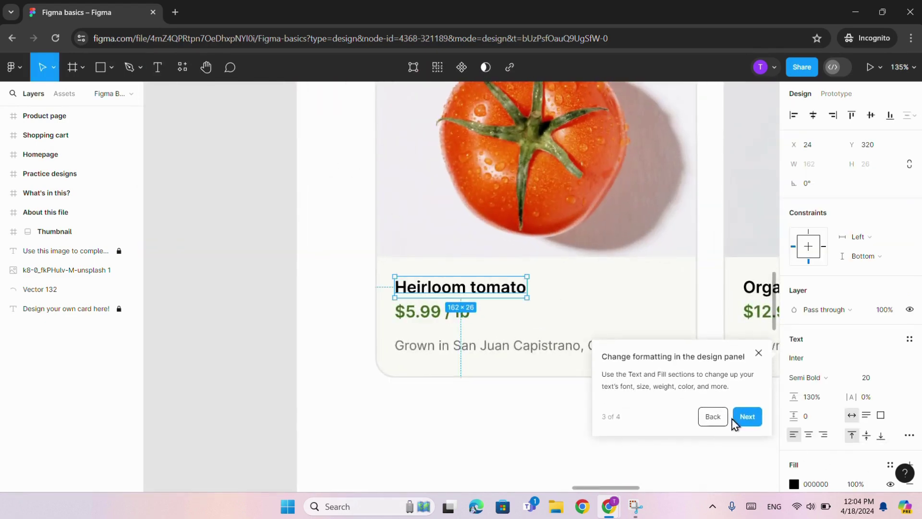
left_click(750, 419)
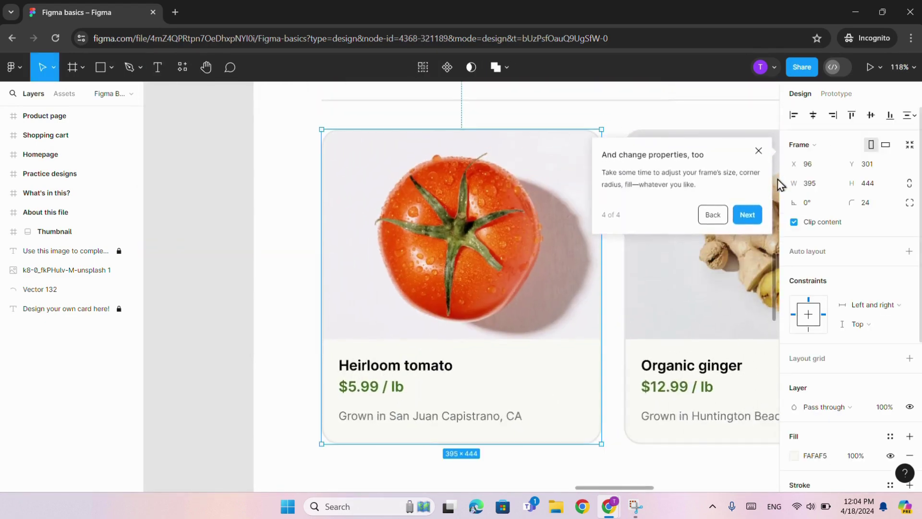
left_click(752, 220)
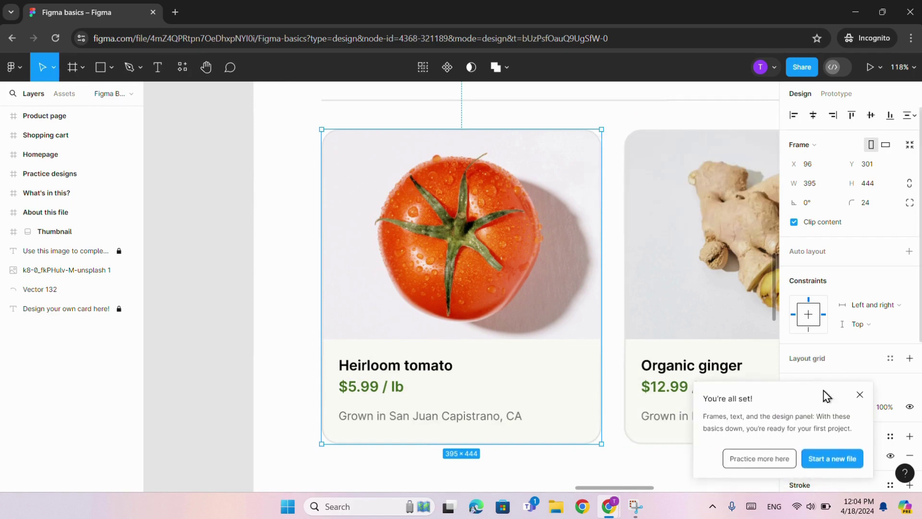
left_click(853, 460)
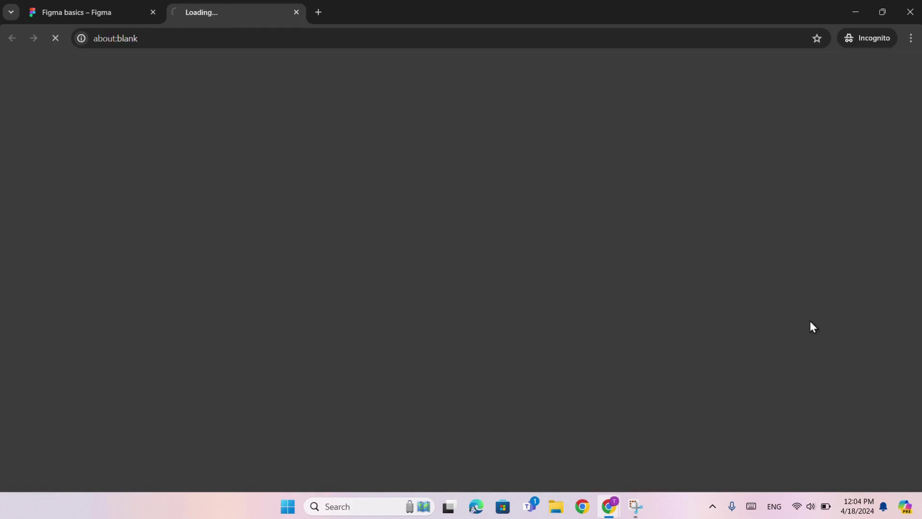